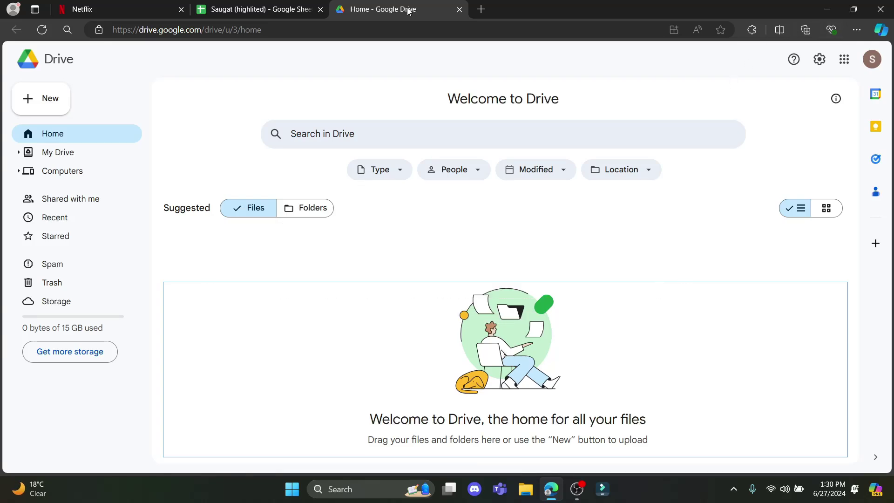
Drag the Google Drive tab out into its own browser window
drag(409, 9, 543, 140)
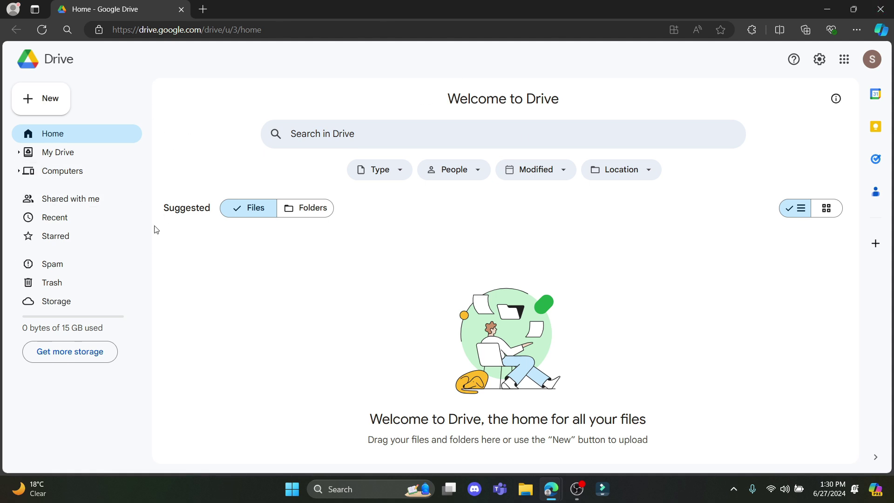
Start a File upload from the New menu to bring up the Windows Open dialog
click(59, 109)
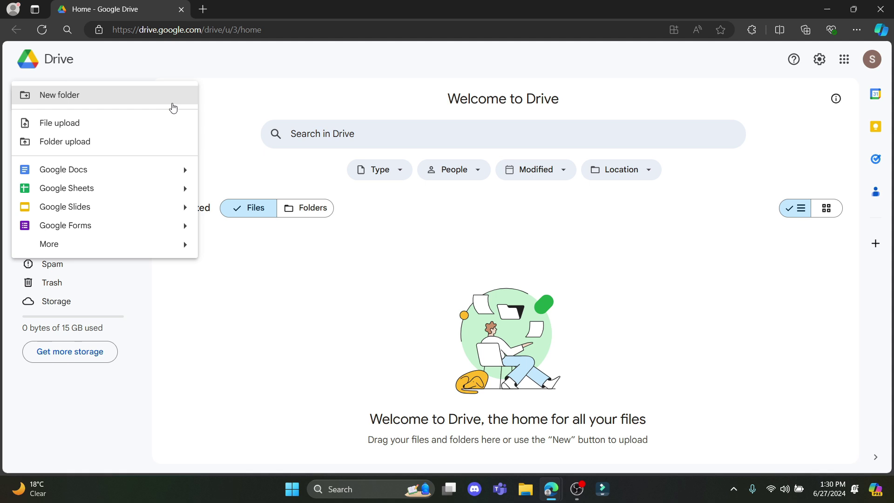
click(167, 105)
click(54, 102)
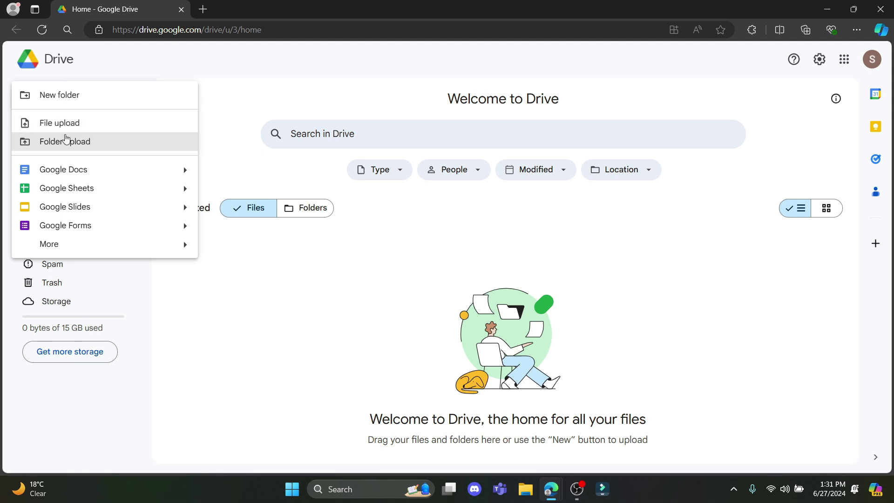
click(44, 127)
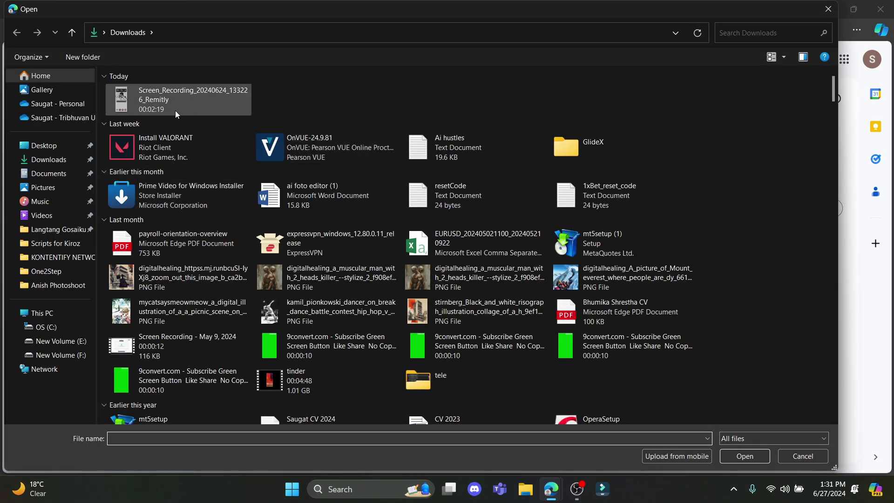
Select the three PNG images in Downloads and upload them to Drive
click(237, 274)
shift+click(443, 277)
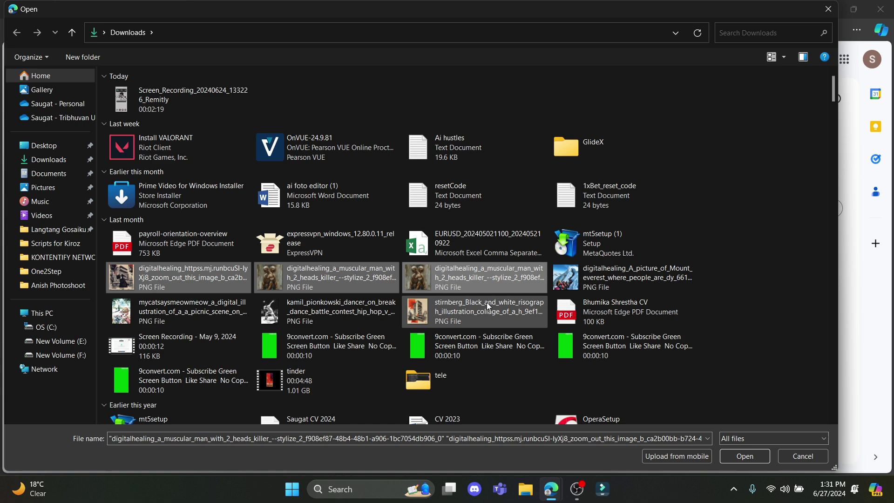
click(745, 456)
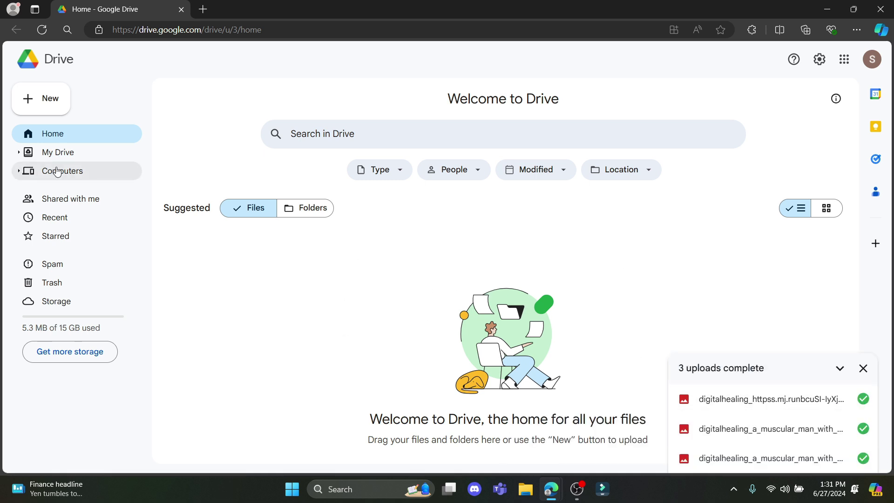
In My Drive, dismiss the uploads notice and select all three uploaded images
click(58, 152)
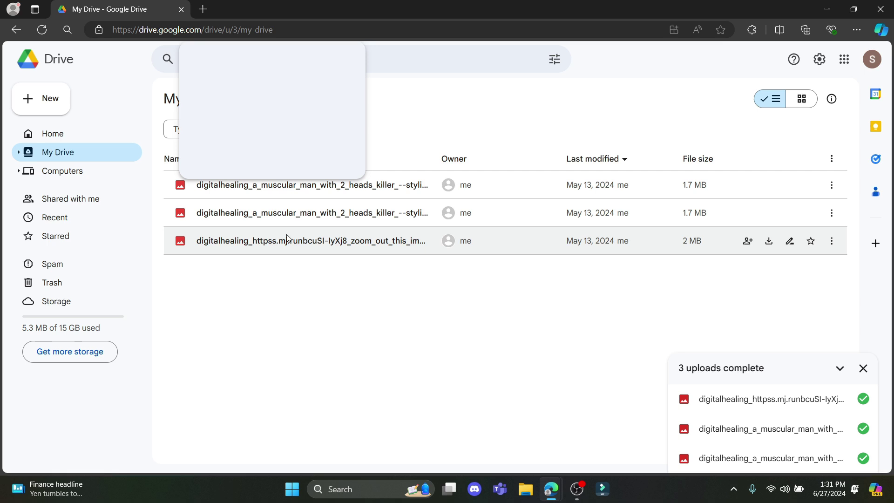
click(864, 368)
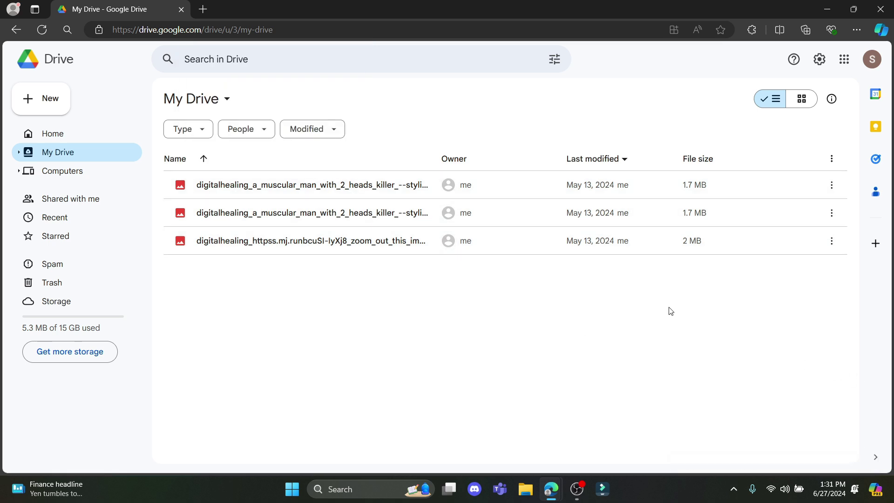
drag(538, 327, 379, 190)
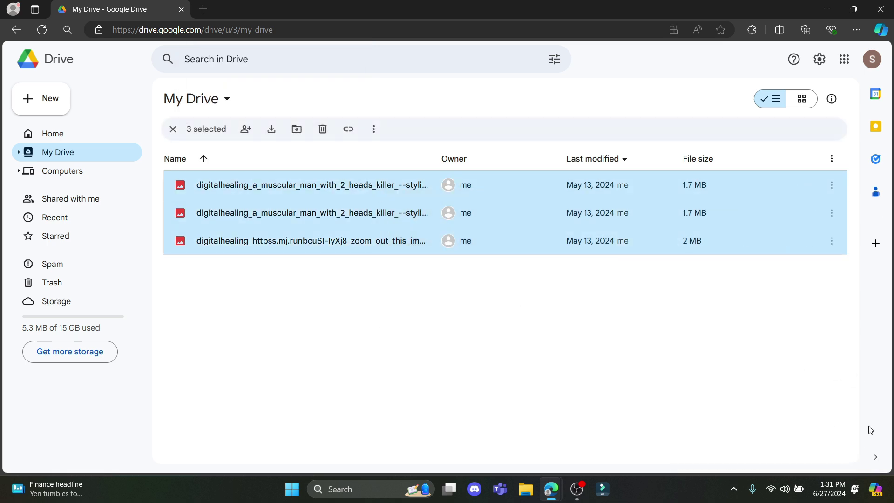
click(343, 293)
click(312, 240)
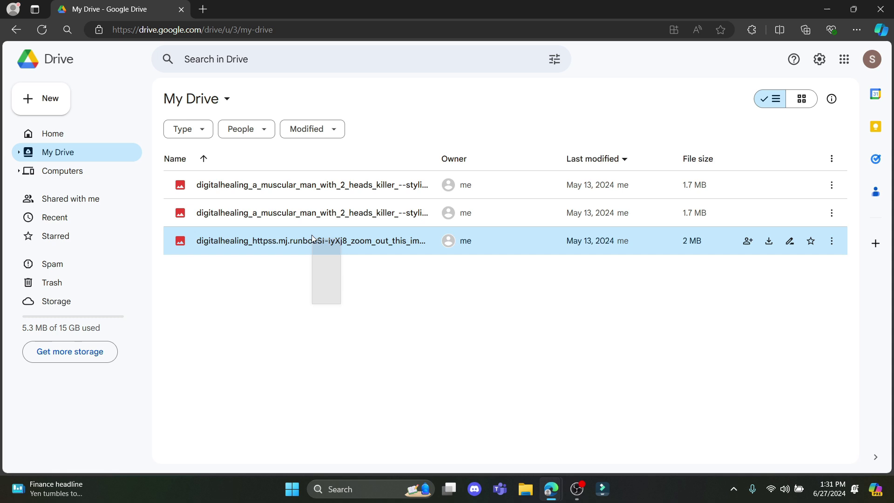
key(ctrl+a)
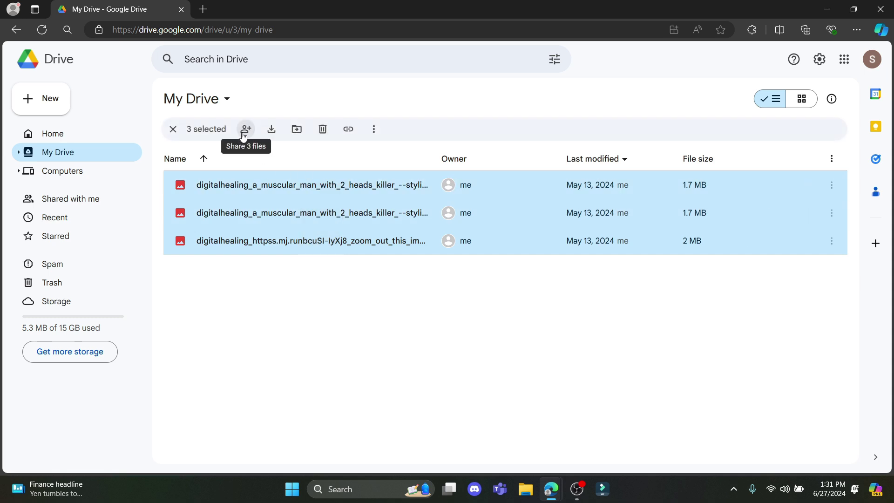
Change the three images' general access from Restricted to Anyone with the link, and copy their links
click(246, 129)
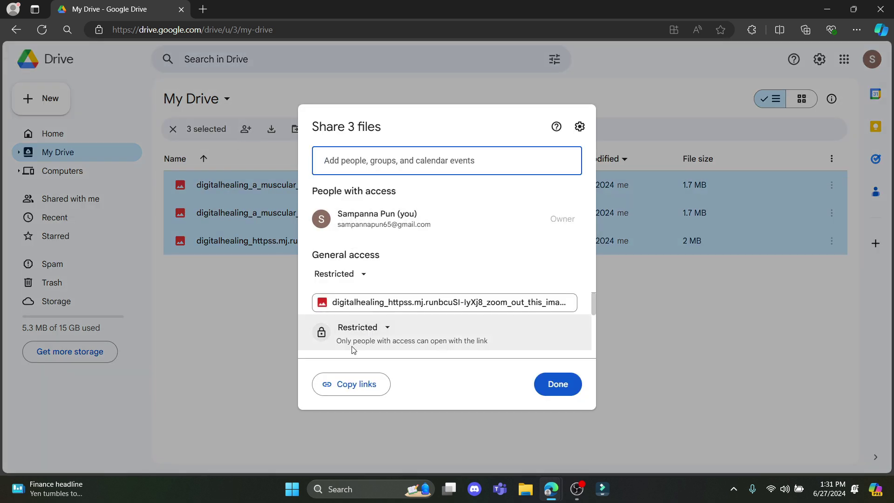
click(362, 327)
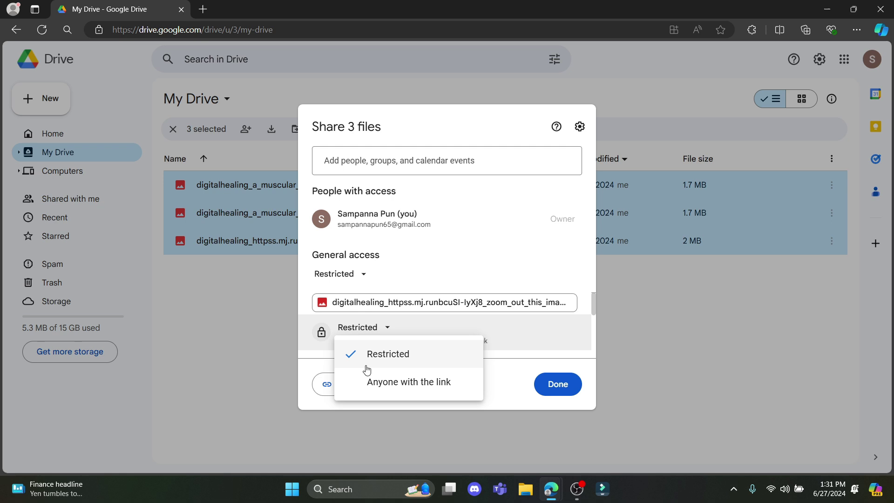
click(400, 381)
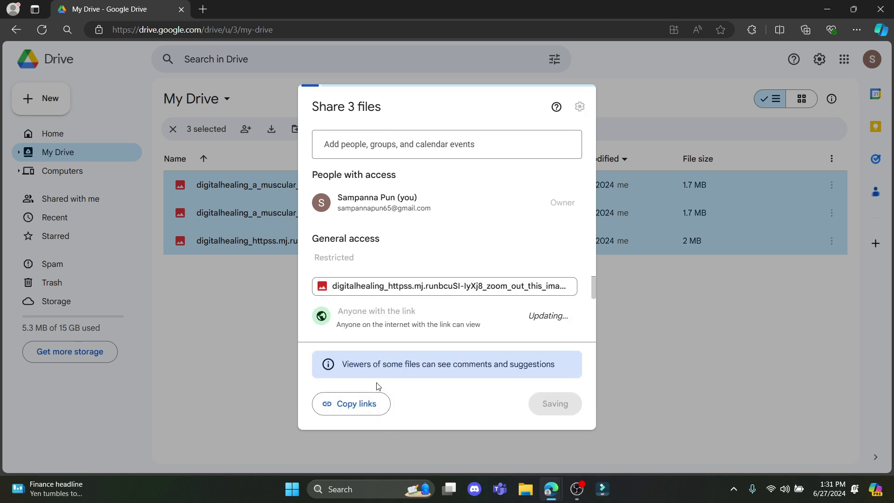
click(353, 405)
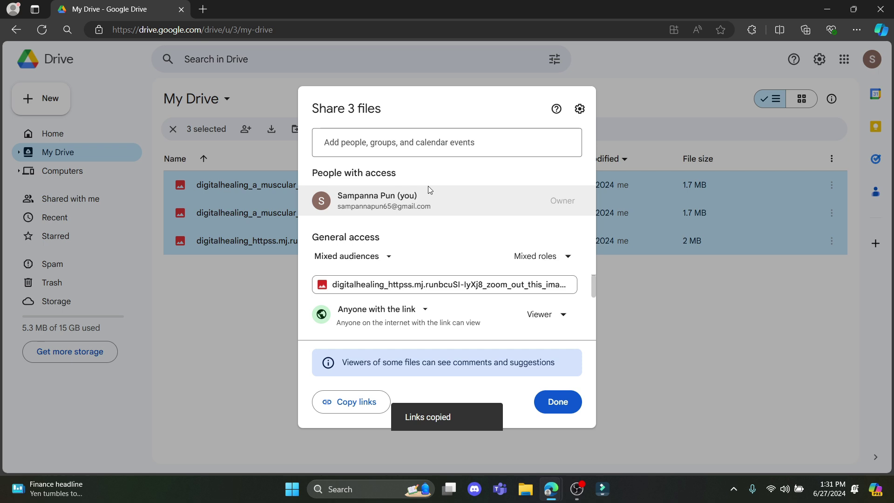
click(373, 141)
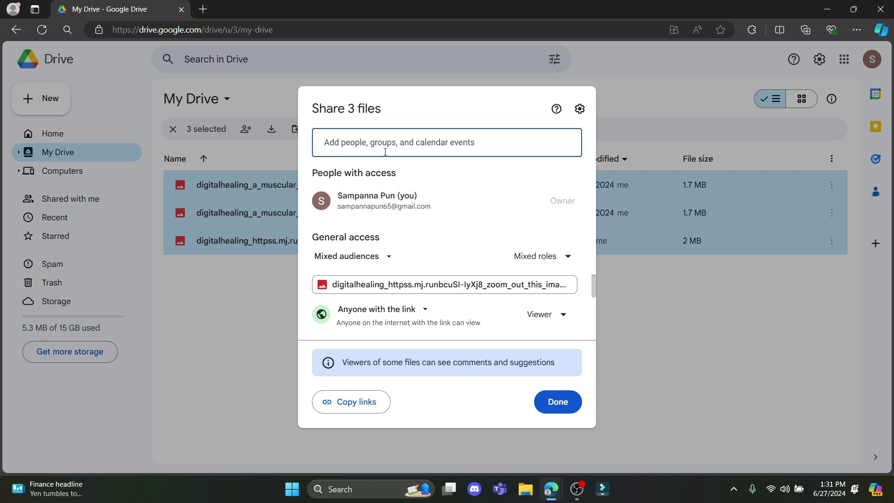
text(sa)
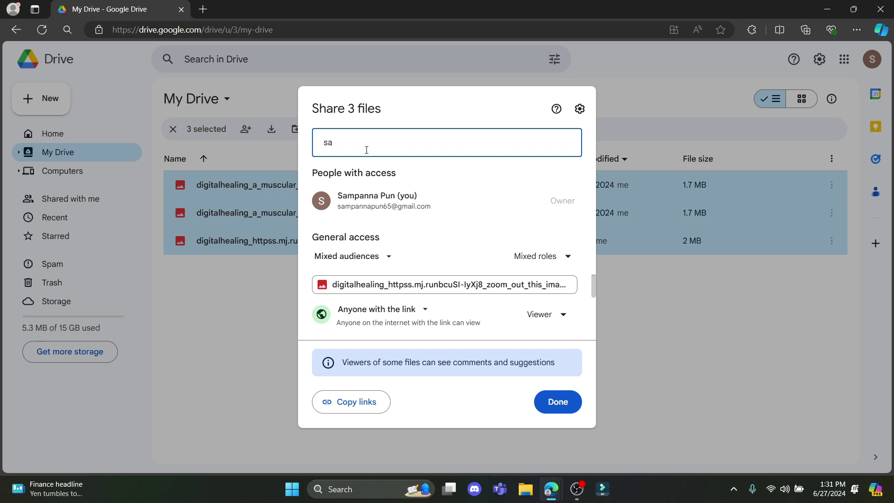
Add the suggested email recipient with Editor access and send the share notification
key(BackSpace)
key(BackSpace)
text(s)
text(5@)
text(om)
click(424, 176)
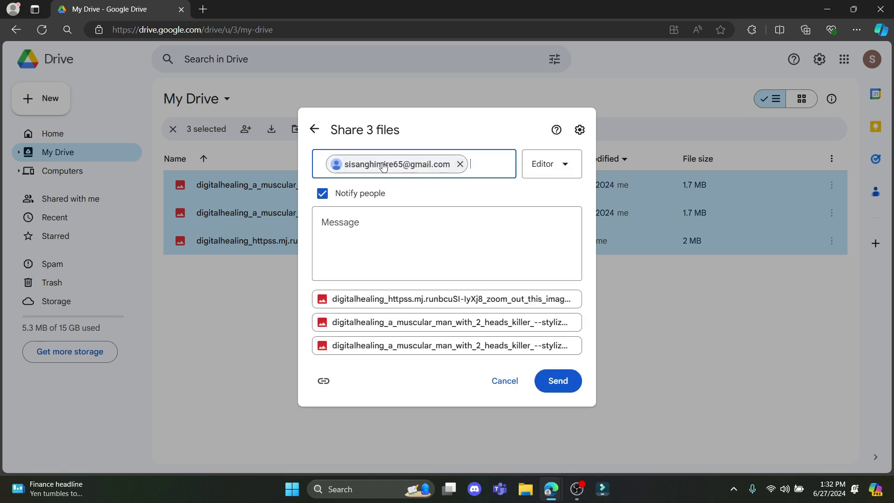
click(556, 165)
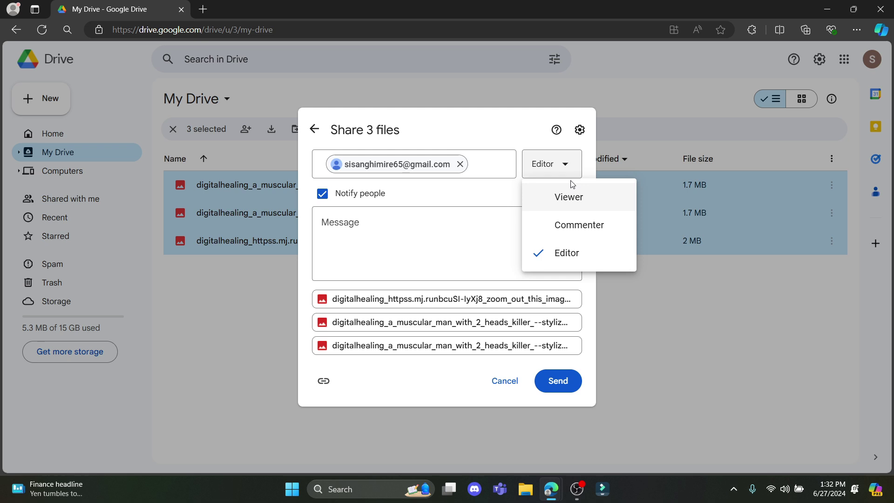
click(565, 168)
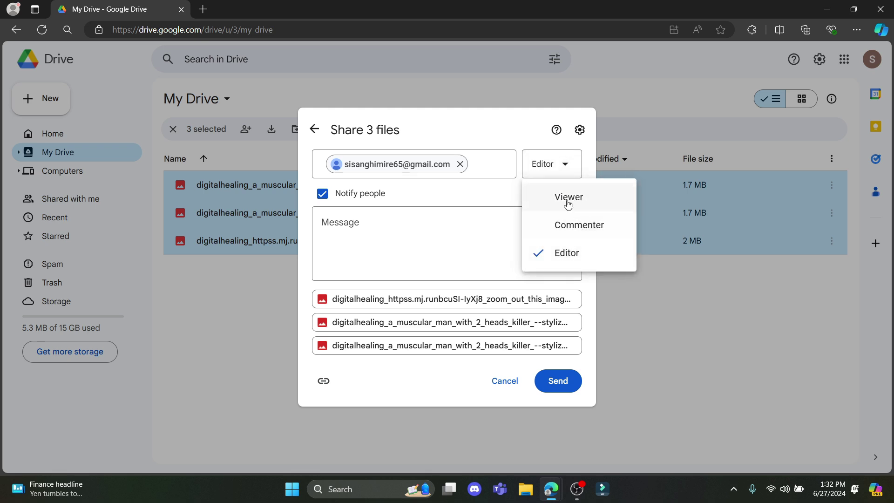
click(559, 165)
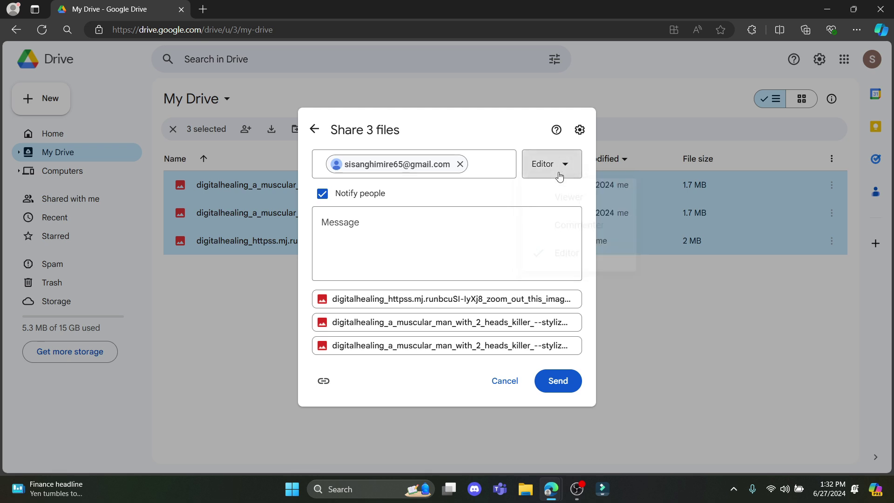
click(558, 382)
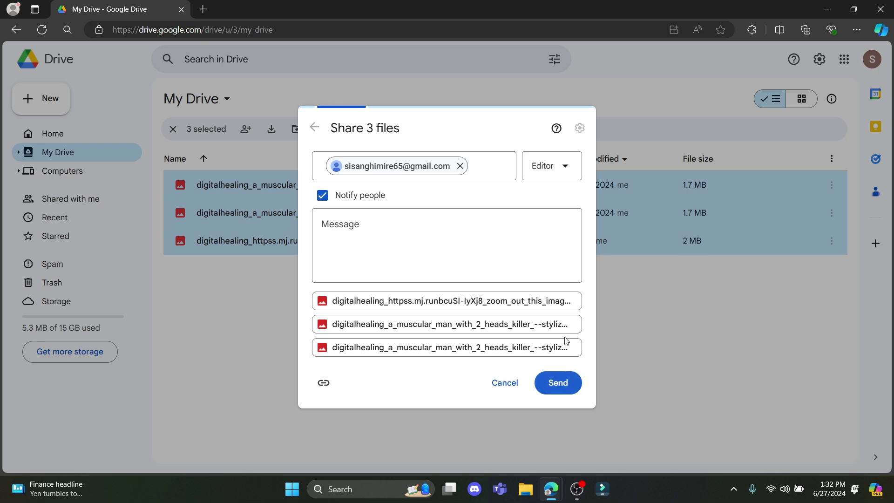